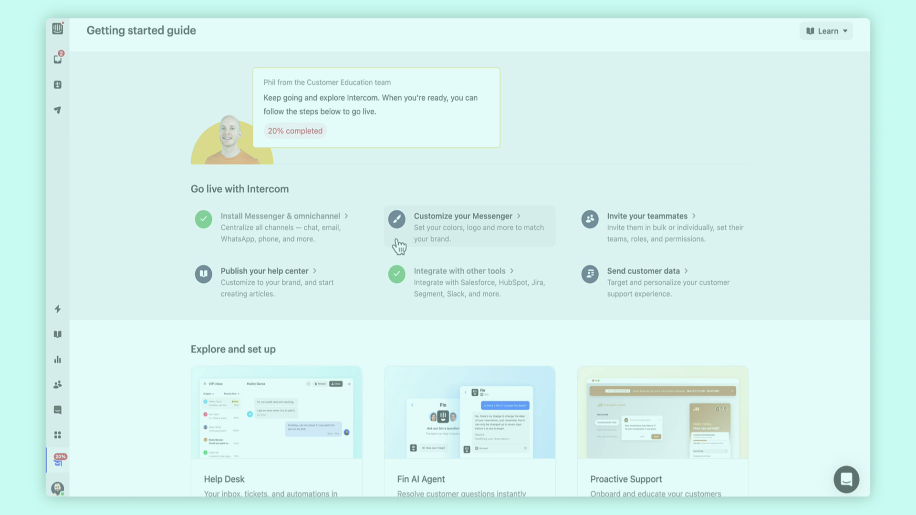
# Step: Open the web Messenger installation settings from the account menu's workspace settings
pyautogui.click(57, 489)
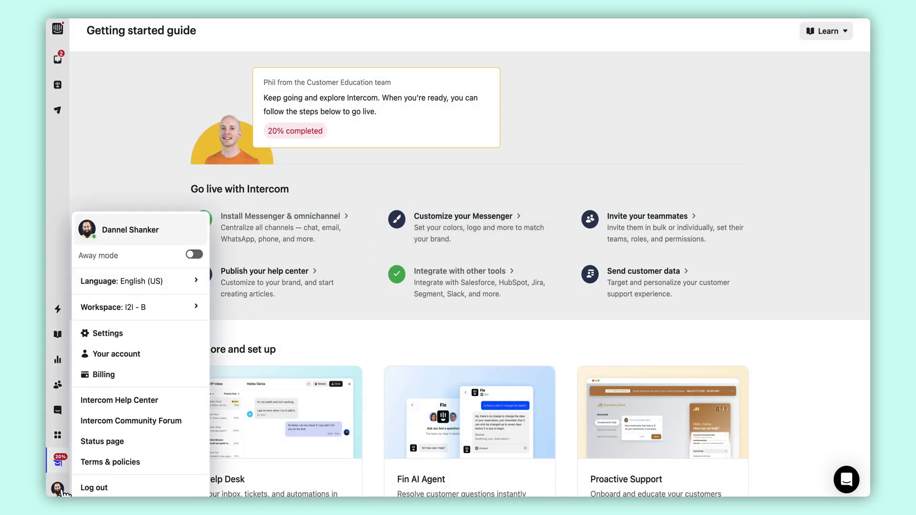
pyautogui.click(156, 342)
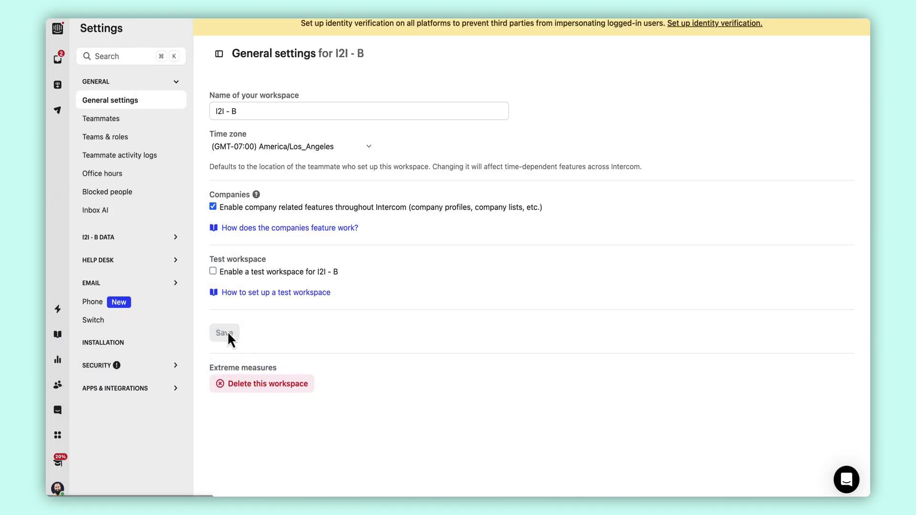
pyautogui.click(175, 349)
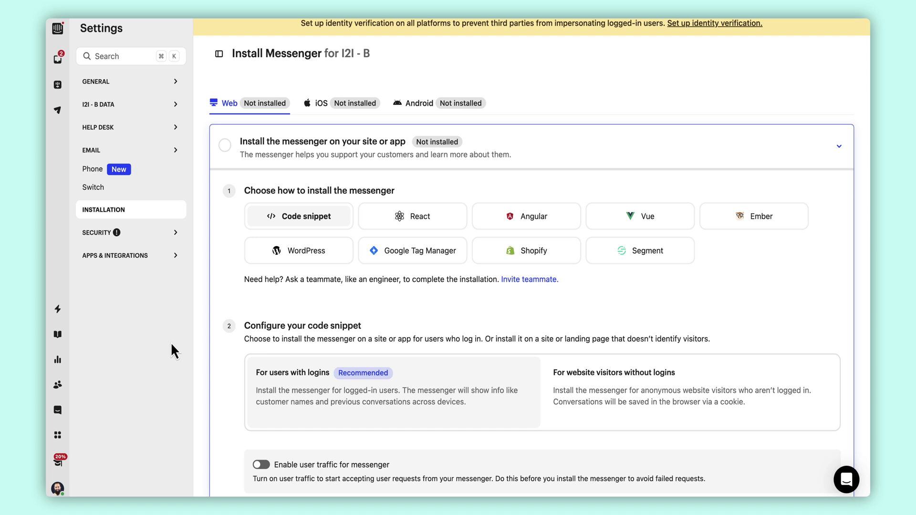
# Step: Scroll to the initialization code snippet and highlight its user_id, name and email lines
pyautogui.scroll(-3, 228, 317)
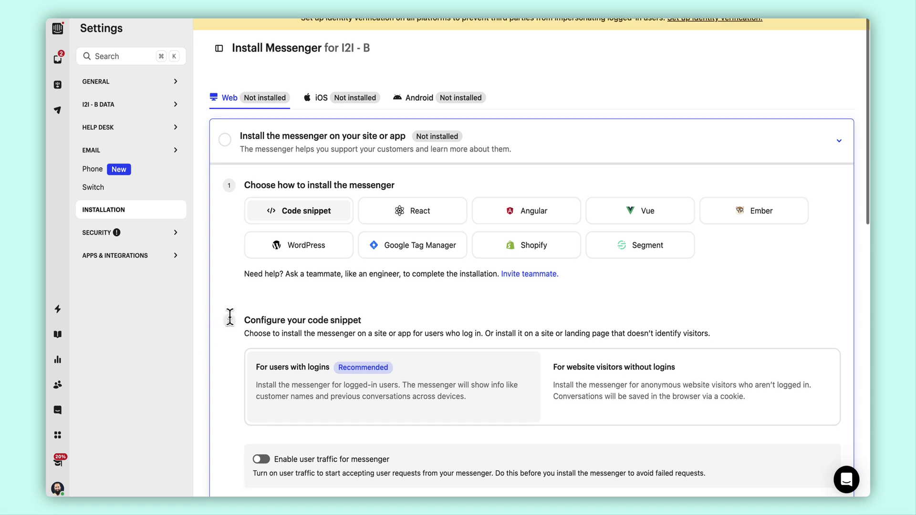
pyautogui.scroll(-2, 230, 318)
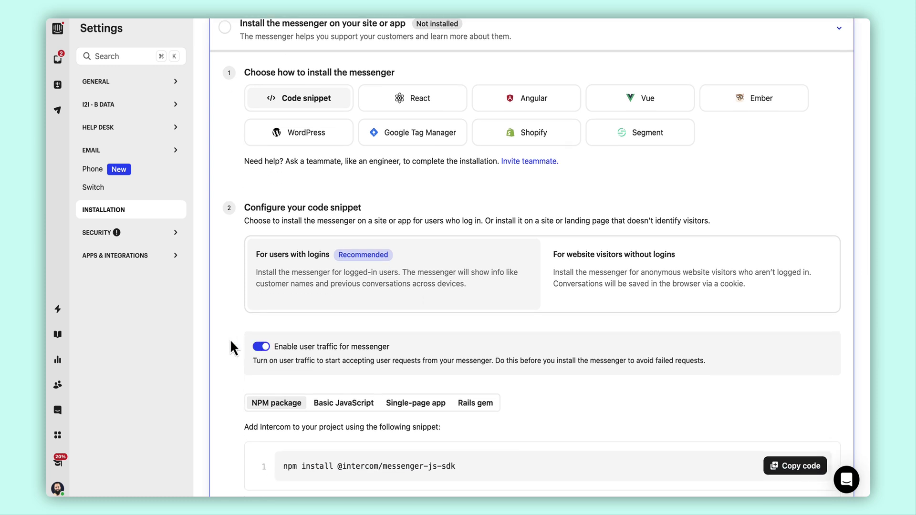
pyautogui.scroll(-4, 229, 341)
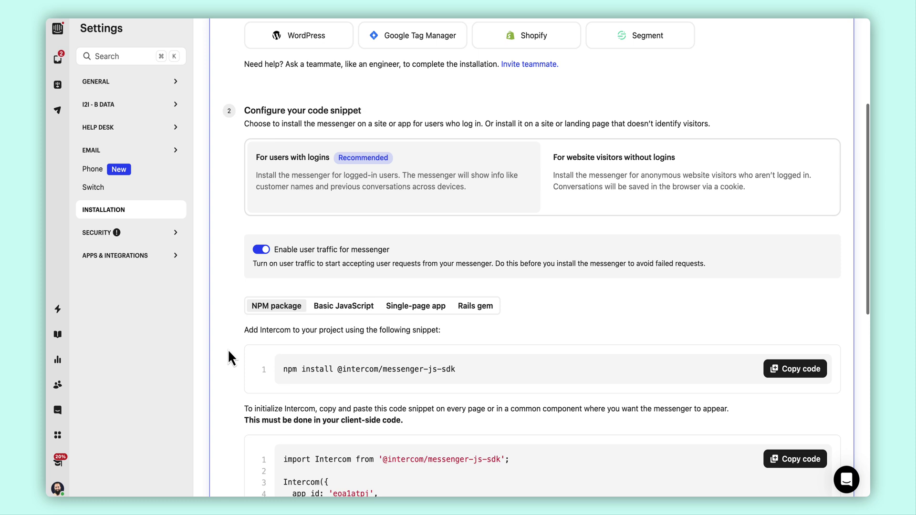
pyautogui.scroll(-4, 228, 351)
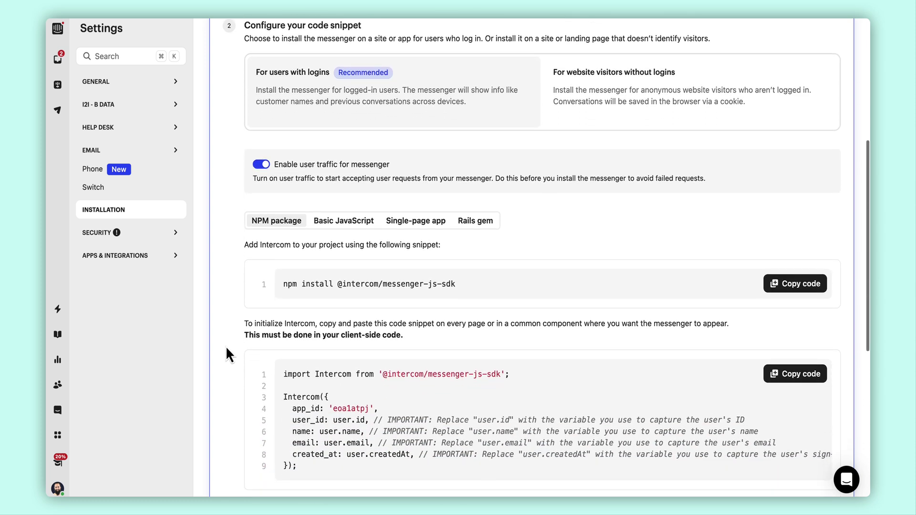
pyautogui.scroll(-3, 227, 349)
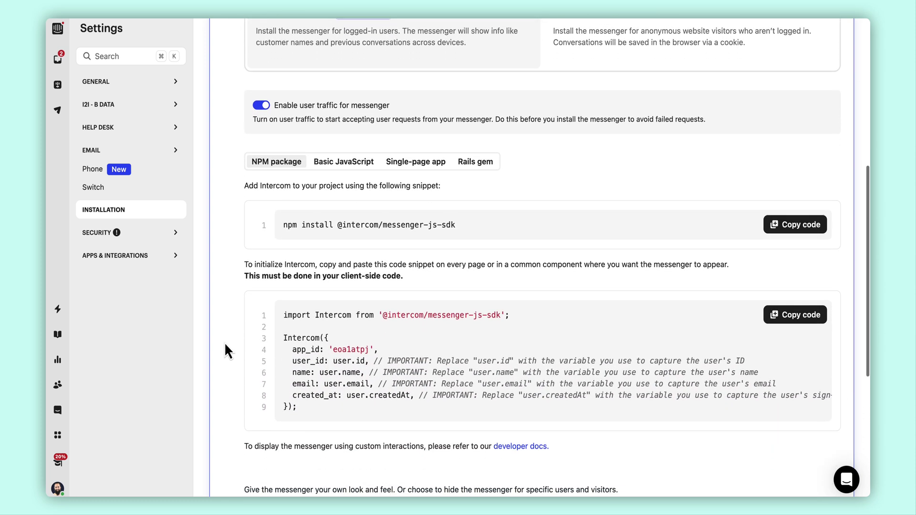
pyautogui.scroll(-2, 224, 342)
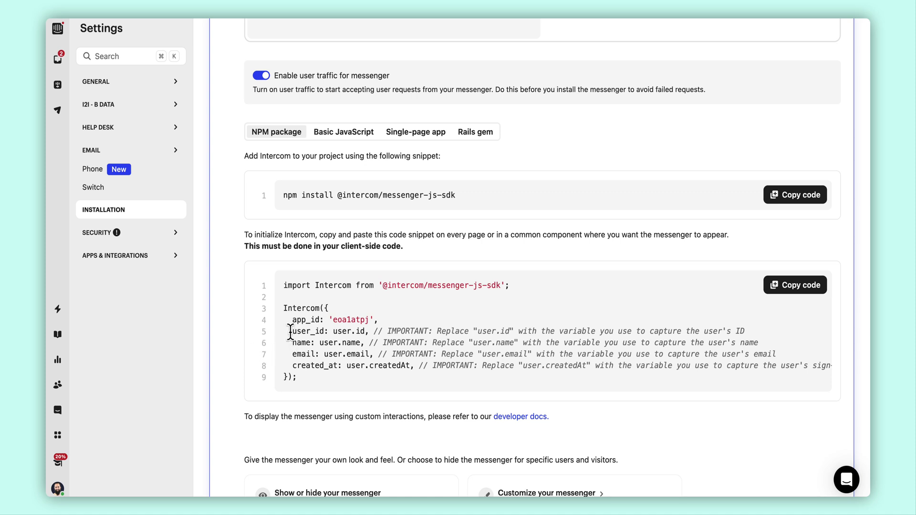
pyautogui.moveTo(290, 332); pyautogui.dragTo(233, 364)
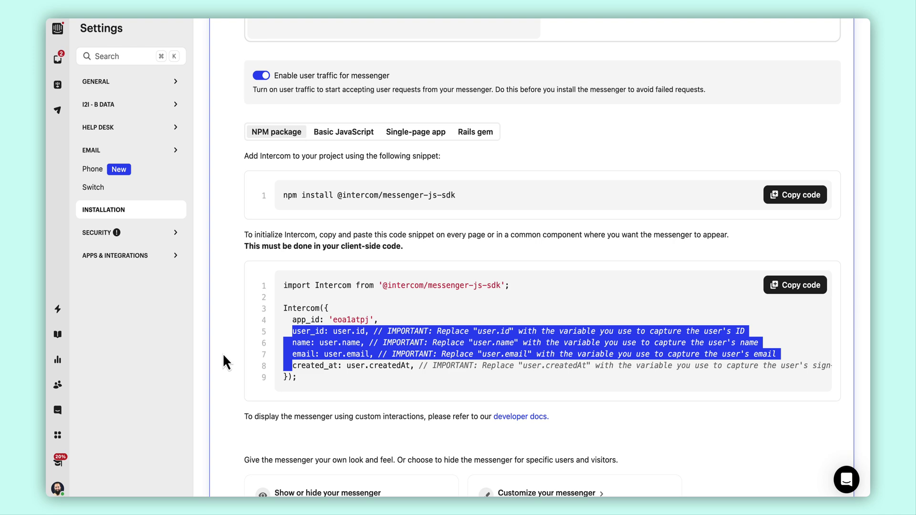
pyautogui.click(223, 356)
pyautogui.scroll(-1, 224, 353)
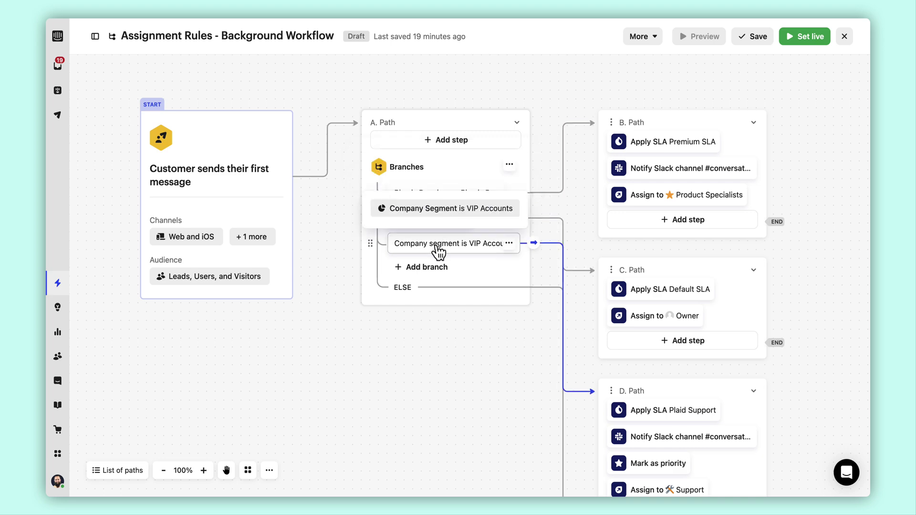
# Step: Add an audience rule to the workflow trigger, then open Customizing the Messenger docs and its CodePen example
pyautogui.click(282, 257)
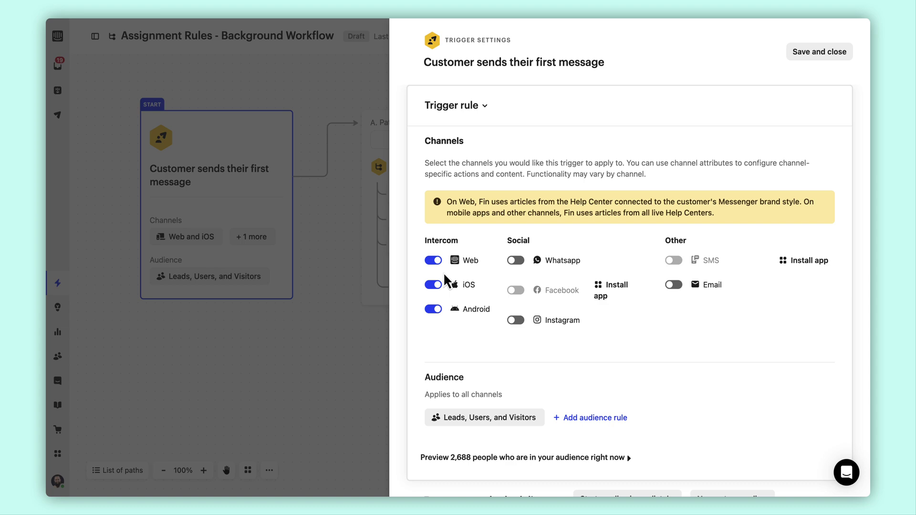
pyautogui.click(606, 420)
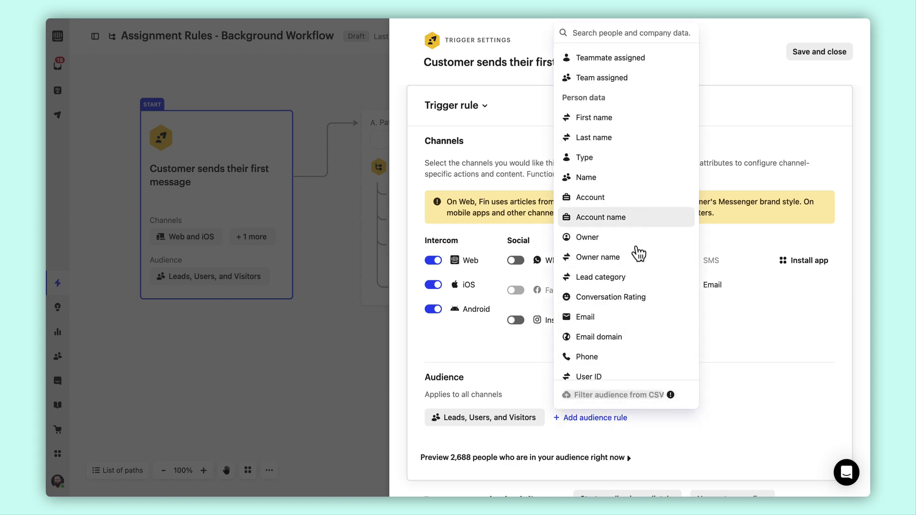
pyautogui.scroll(-2, 639, 310)
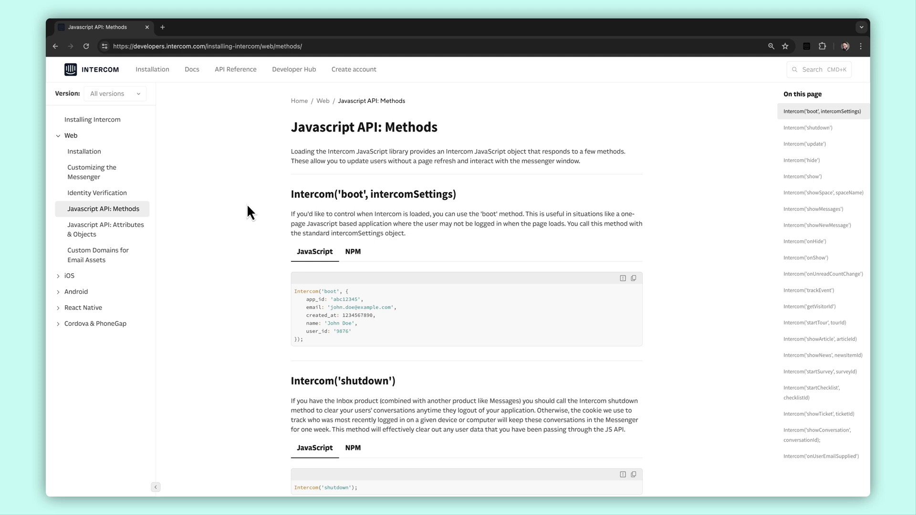
pyautogui.click(111, 173)
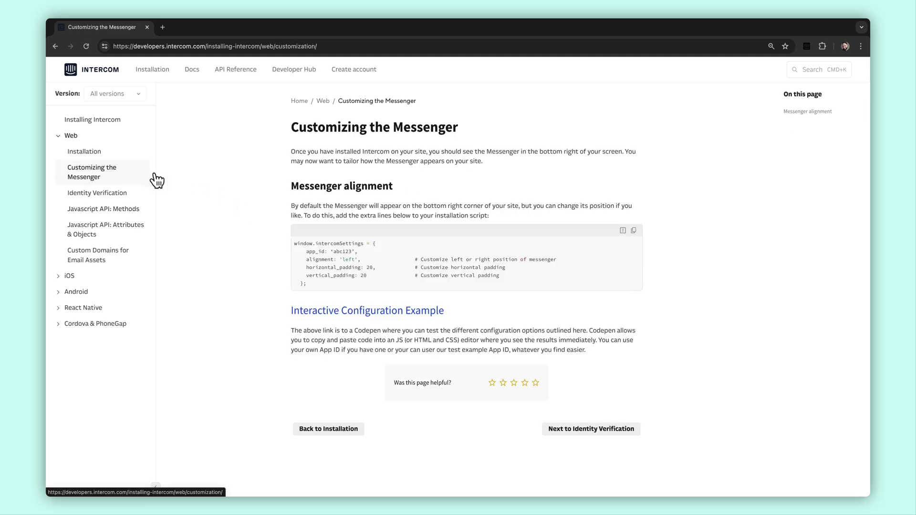
pyautogui.click(336, 315)
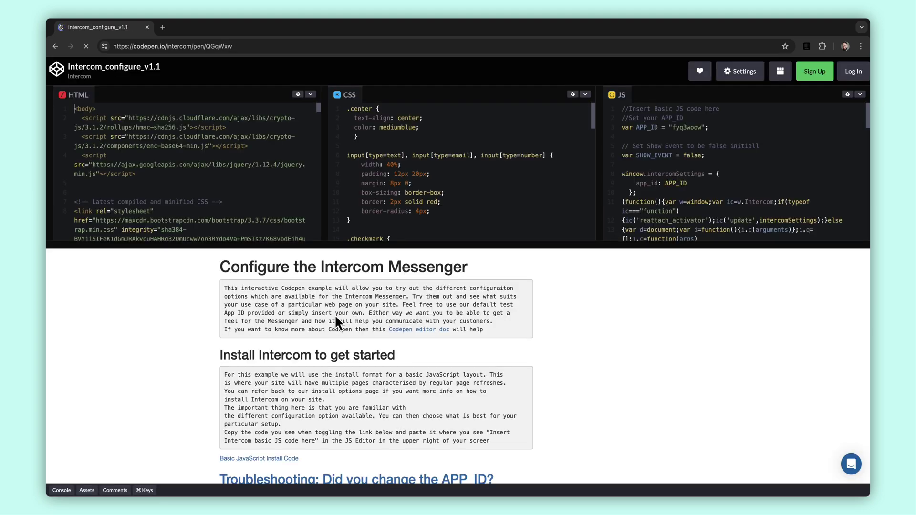
# Step: Scroll through the Show Messenger examples in the Intercom_configure_v1.1 CodePen preview
pyautogui.scroll(-4, 334, 314)
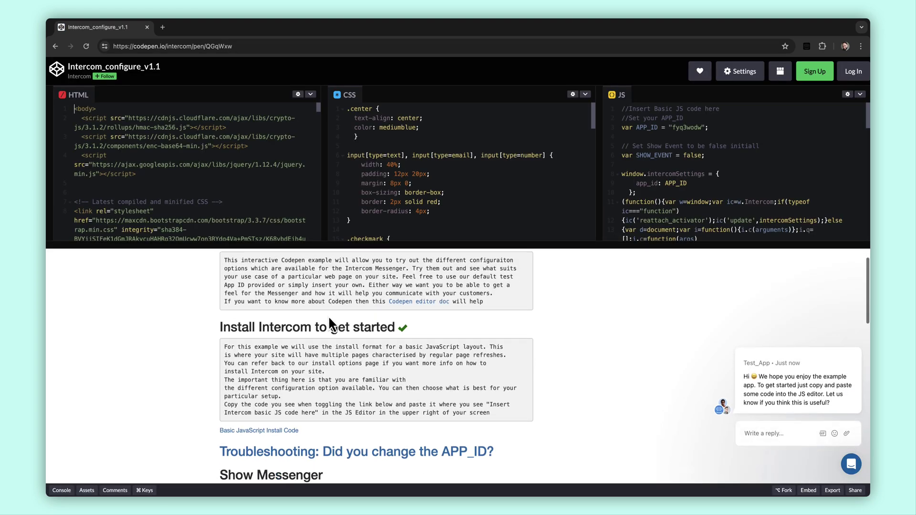
pyautogui.scroll(-7, 314, 318)
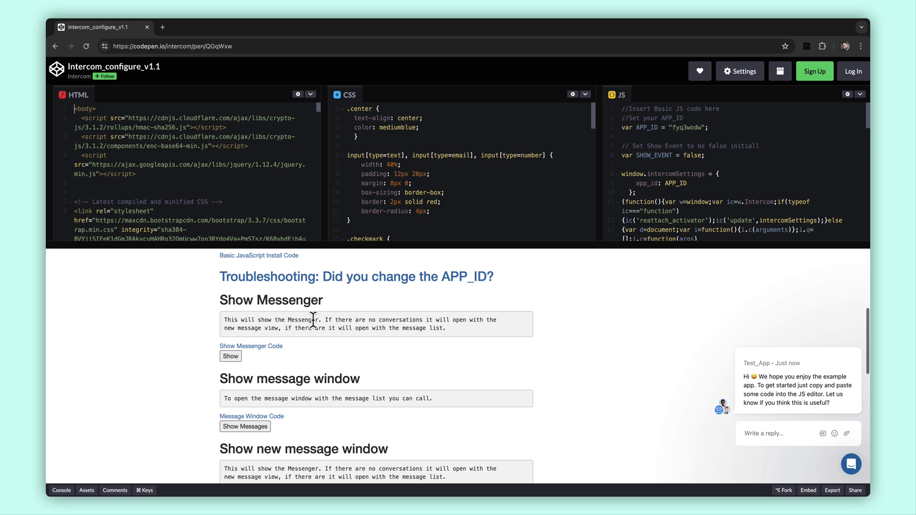
pyautogui.scroll(-2, 363, 346)
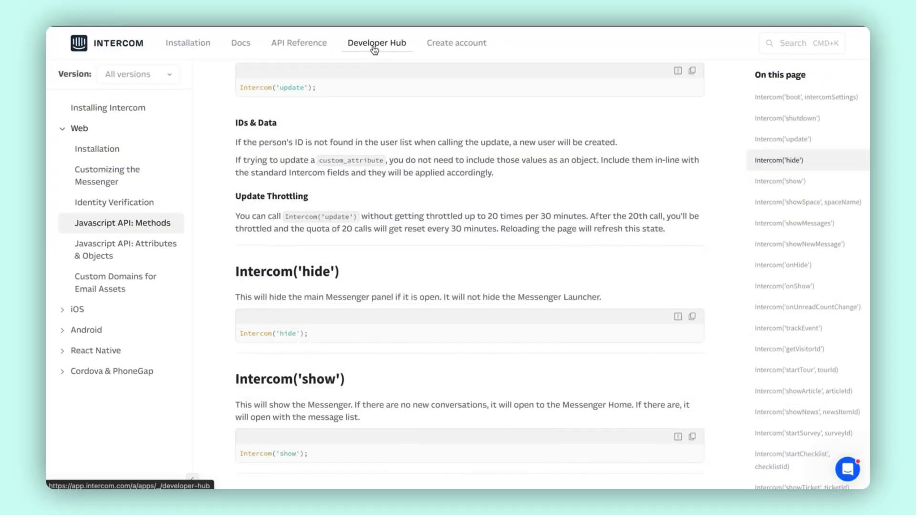
# Step: Open the Webhooks 2 app and view its API version, authentication and webhook settings
pyautogui.click(375, 45)
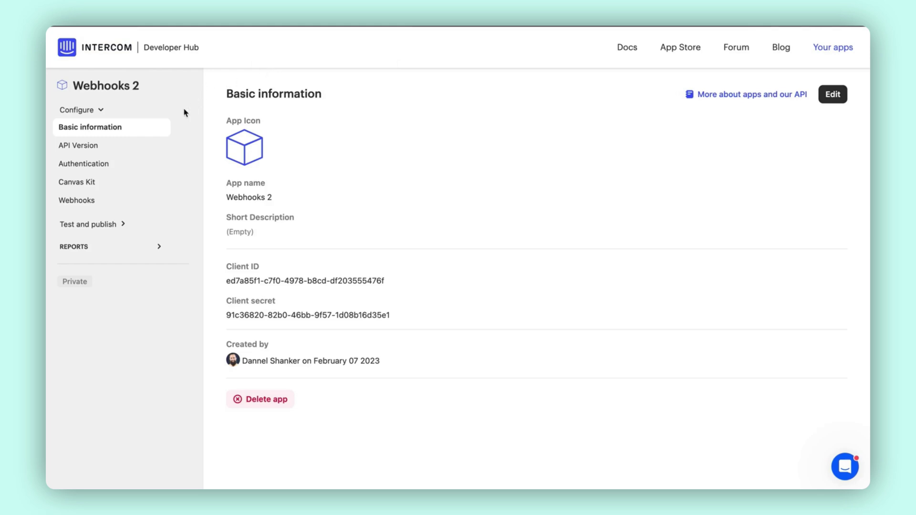
pyautogui.click(109, 145)
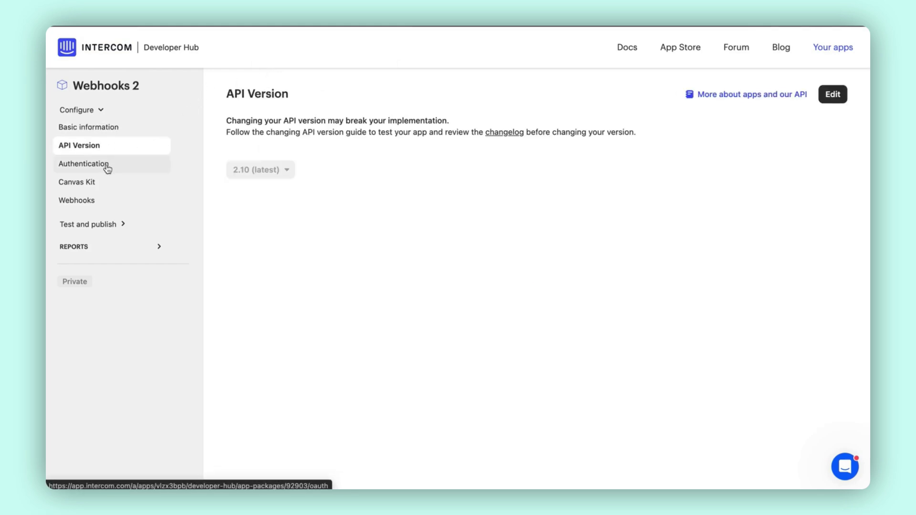
pyautogui.click(108, 168)
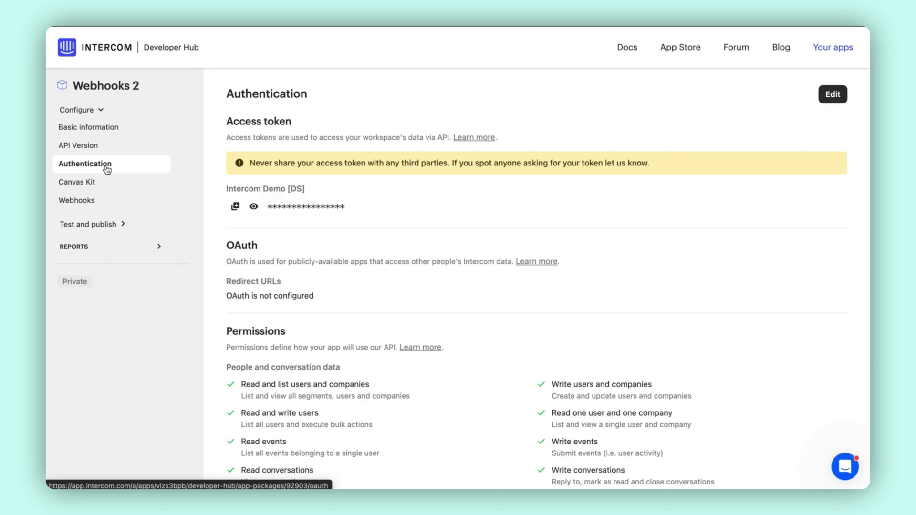
pyautogui.click(106, 193)
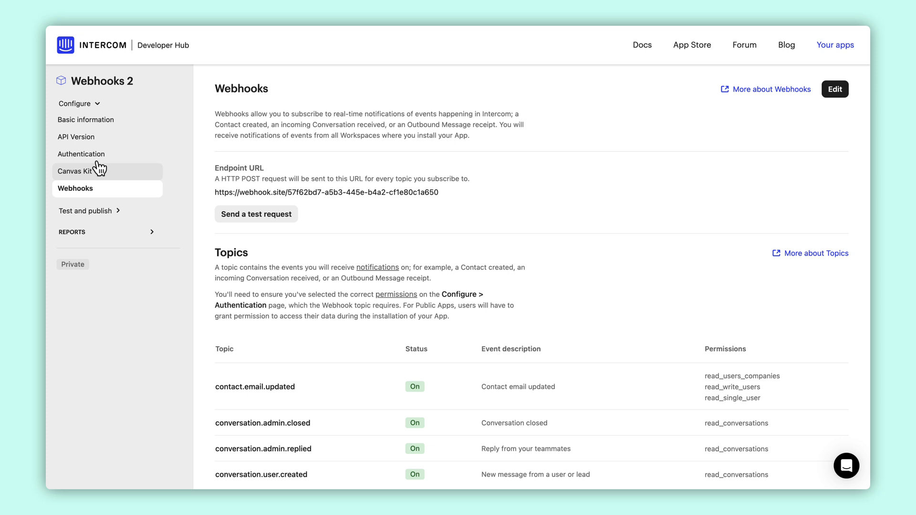
# Step: Browse the App Store listing, start guide and App Partner Program pages
pyautogui.click(111, 211)
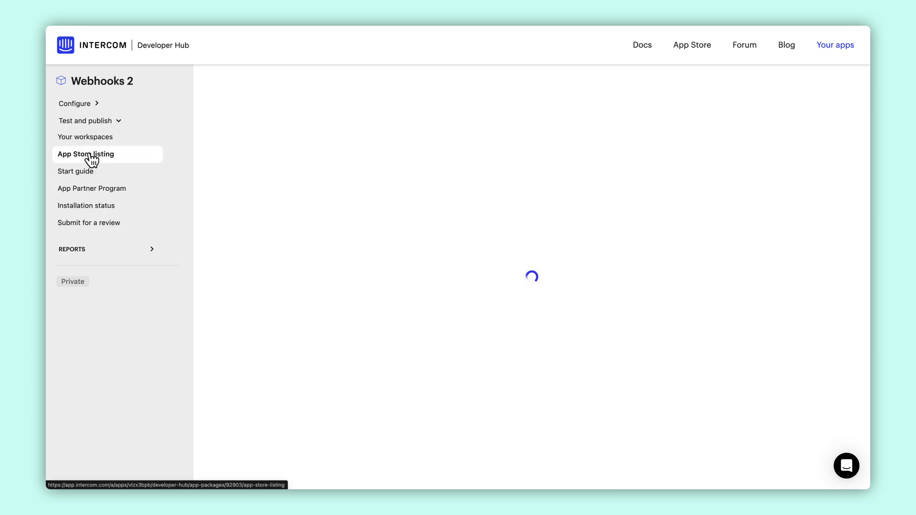
pyautogui.click(90, 155)
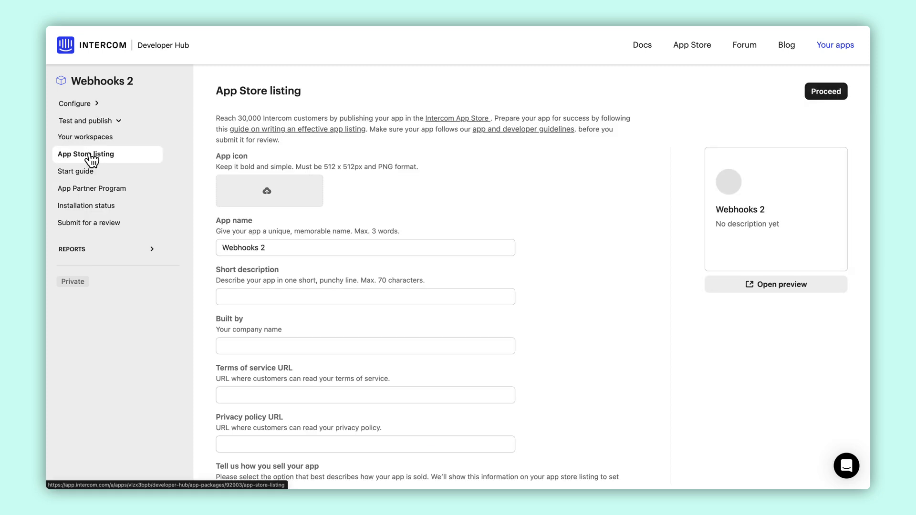
pyautogui.click(90, 182)
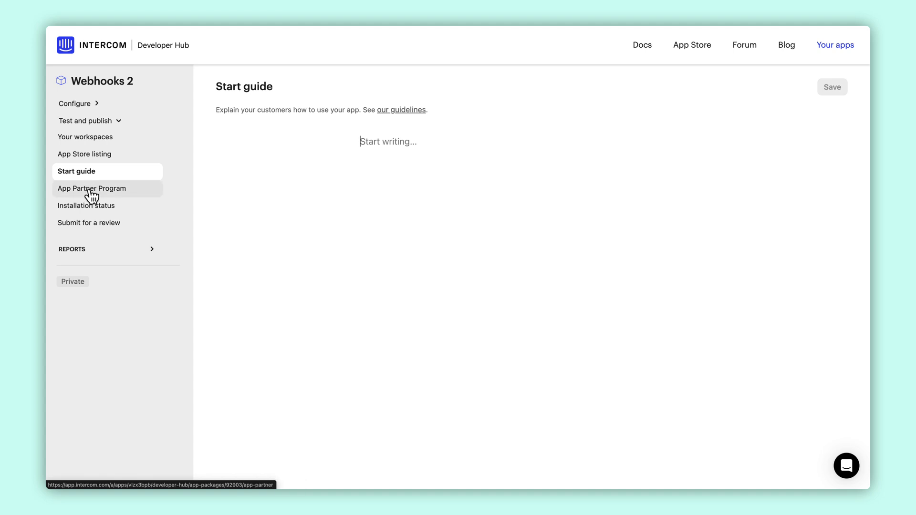
pyautogui.click(92, 193)
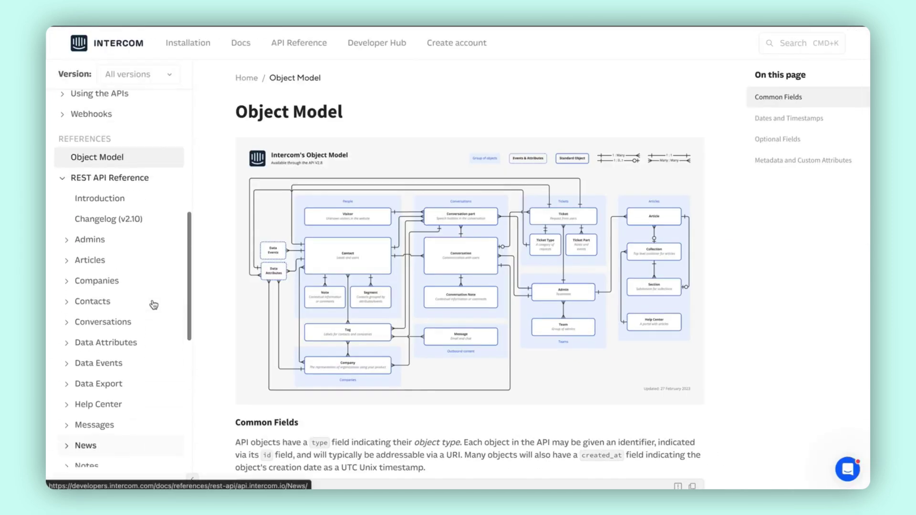
pyautogui.scroll(-3, 89, 357)
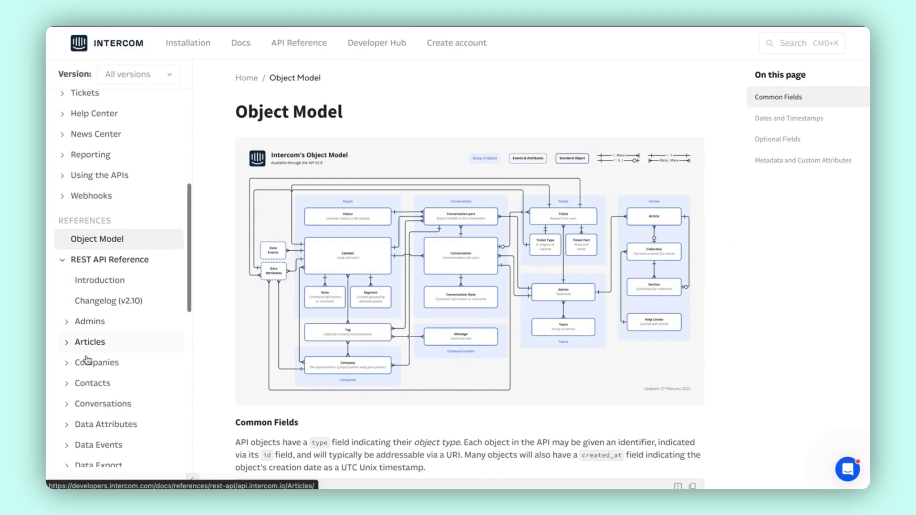
pyautogui.scroll(-6, 87, 359)
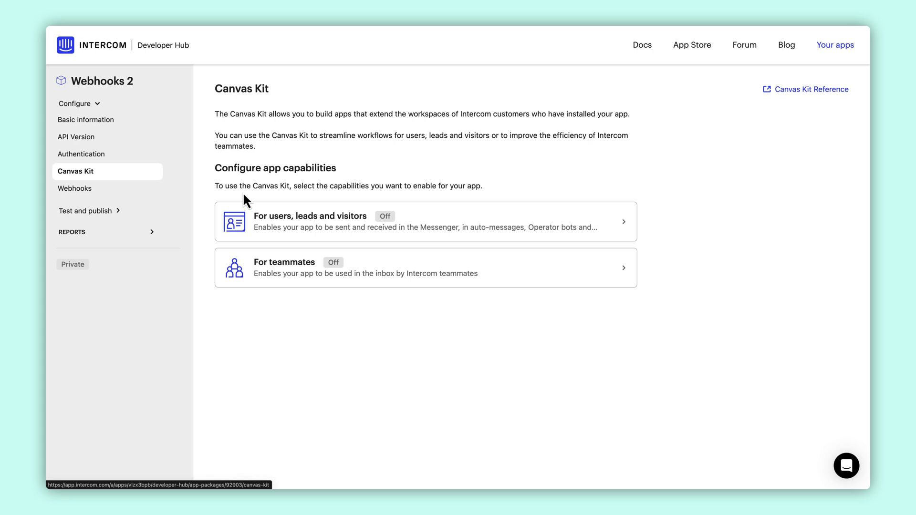
# Step: Expand the Canvas Kit cards for users, leads and visitors, and for teammates
pyautogui.click(299, 232)
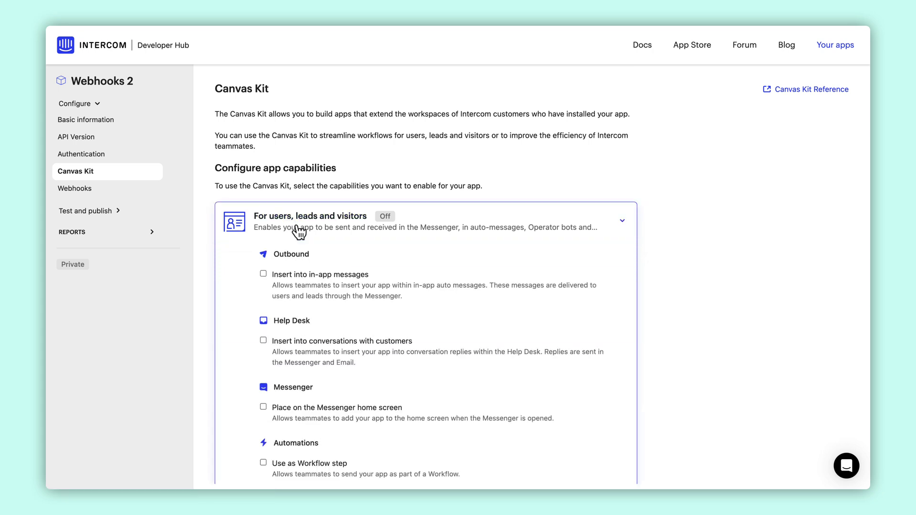
pyautogui.scroll(-3, 299, 232)
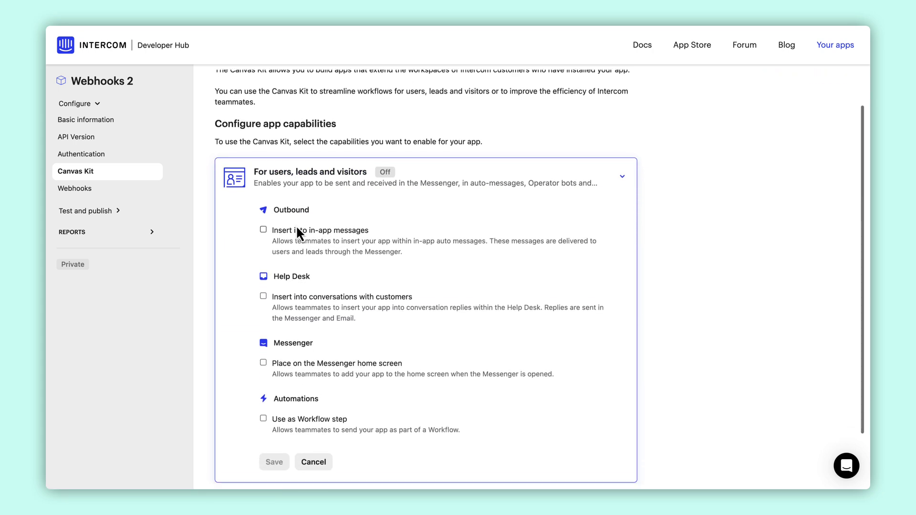
pyautogui.scroll(-2, 297, 229)
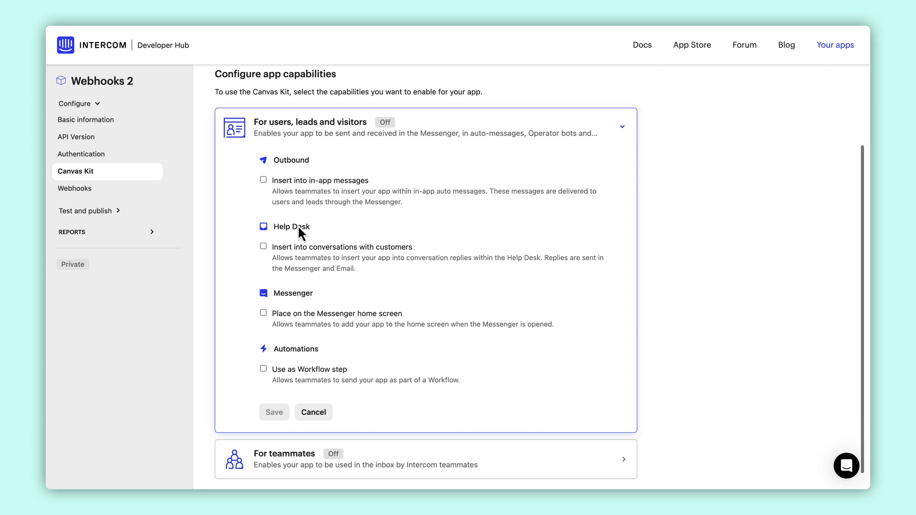
pyautogui.click(431, 446)
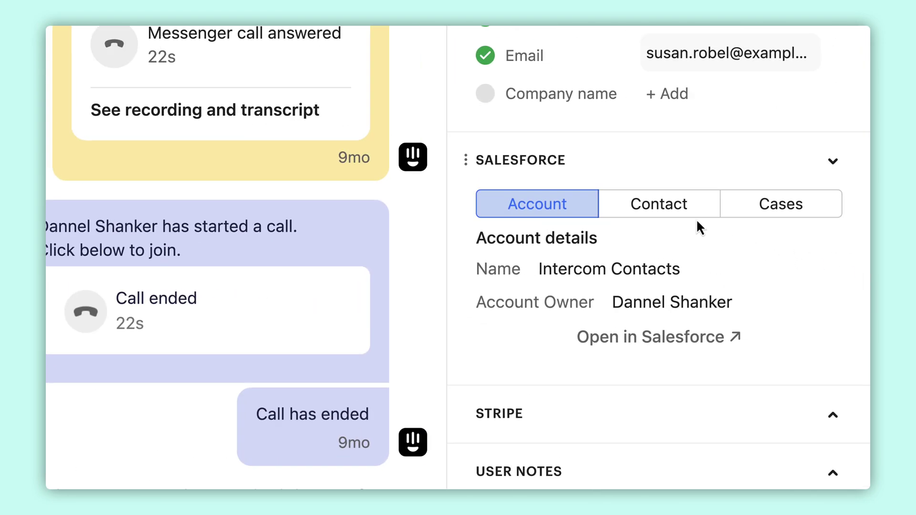
# Step: Check the Salesforce contact and cases, then send and confirm a $100/month Premium Plan Stripe card
pyautogui.click(667, 210)
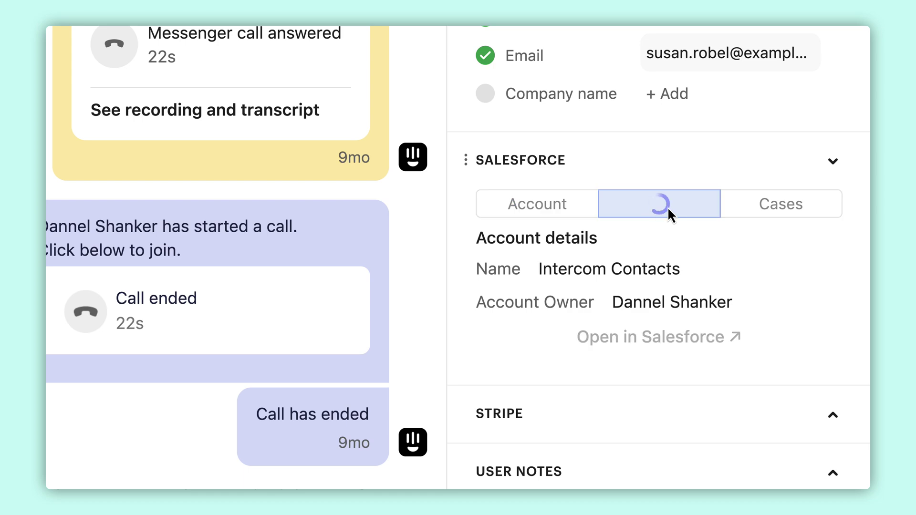
pyautogui.click(579, 451)
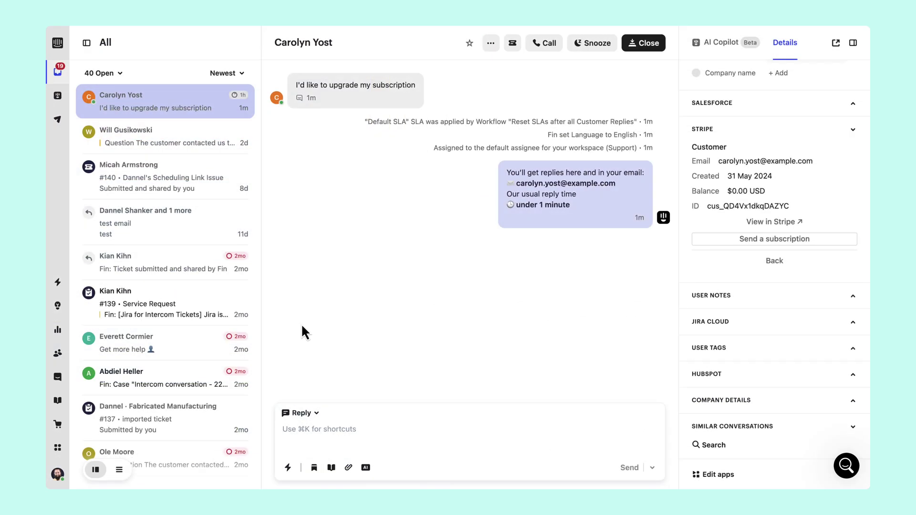
pyautogui.press('super+k')
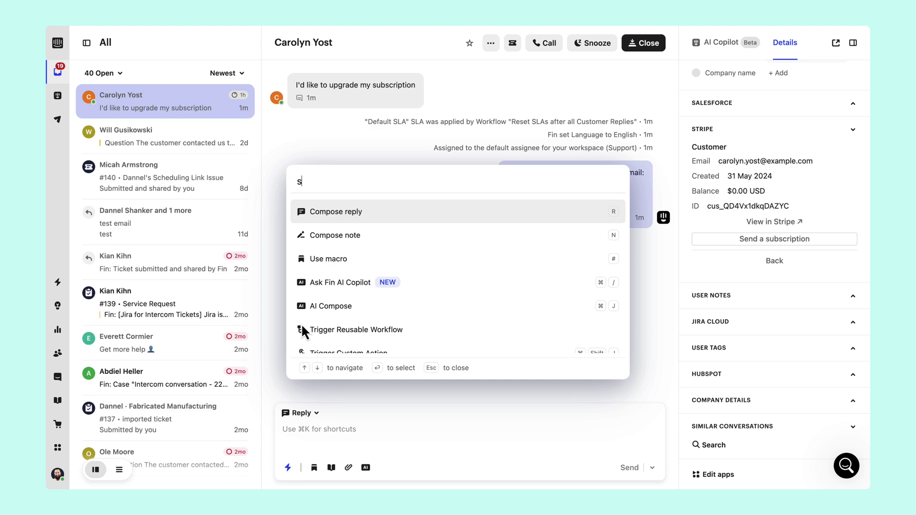
pyautogui.write('stripe')
pyautogui.press('Return')
pyautogui.click(431, 241)
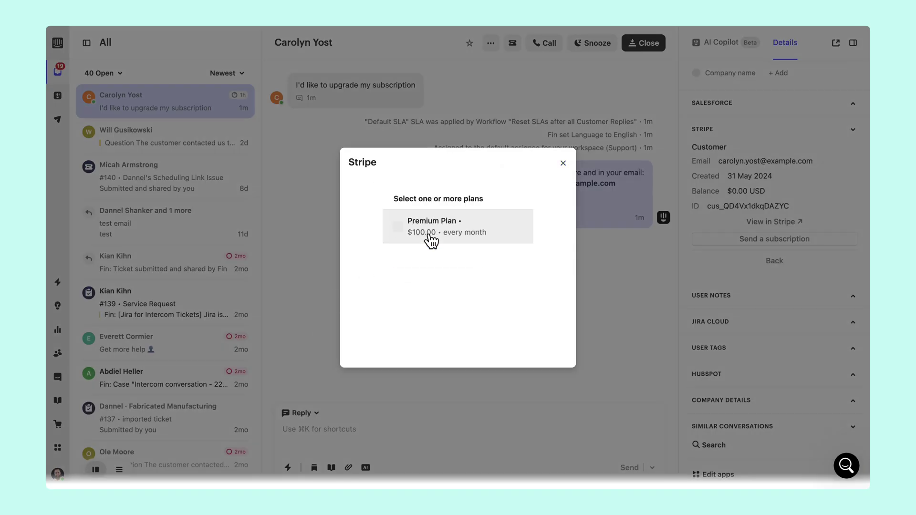
pyautogui.click(431, 239)
pyautogui.click(407, 255)
pyautogui.click(630, 470)
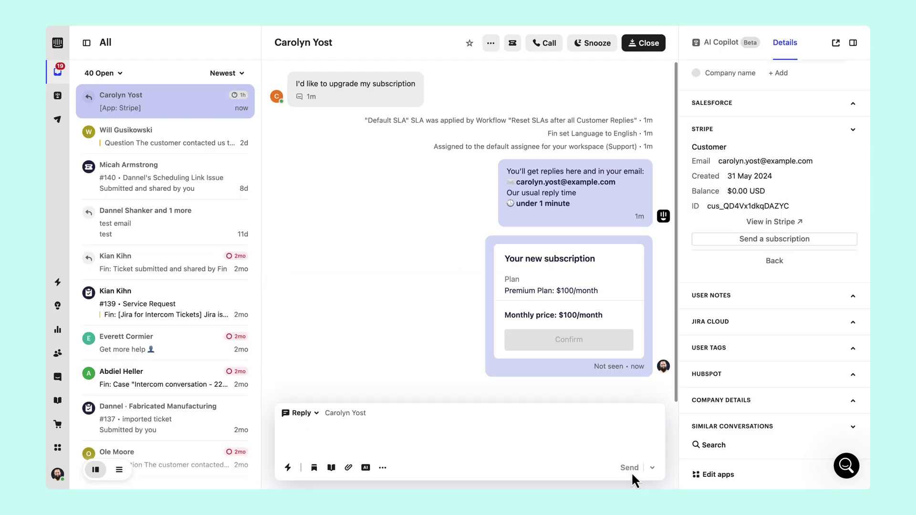
pyautogui.click(773, 433)
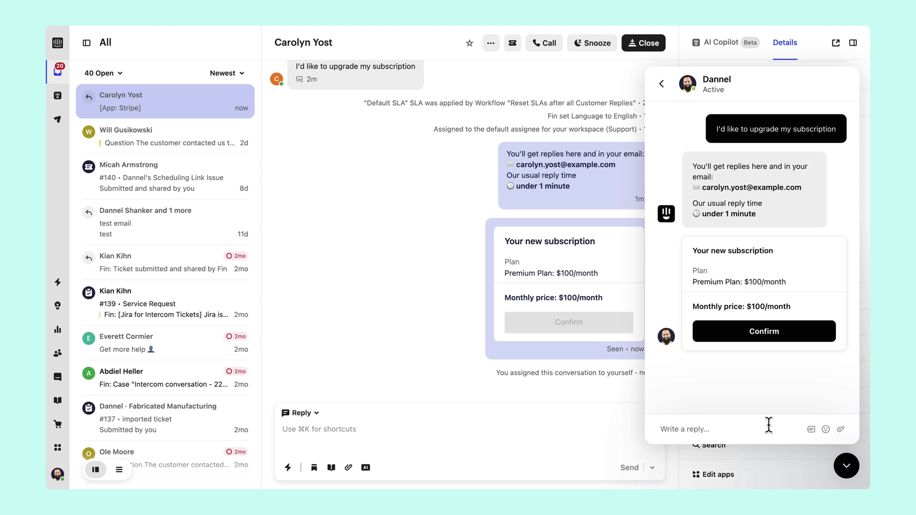
pyautogui.click(756, 338)
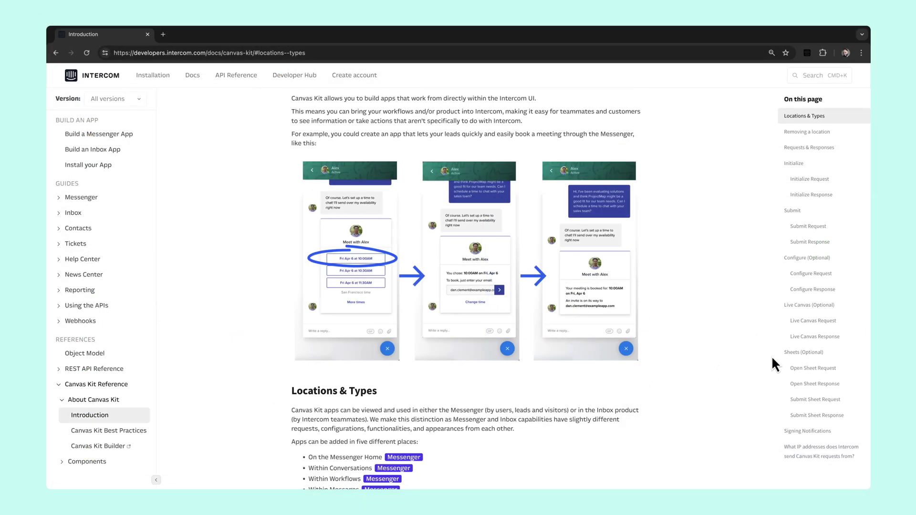
# Step: Jump to Sheets (Optional) and enlarge the luxury apartment example image
pyautogui.click(796, 353)
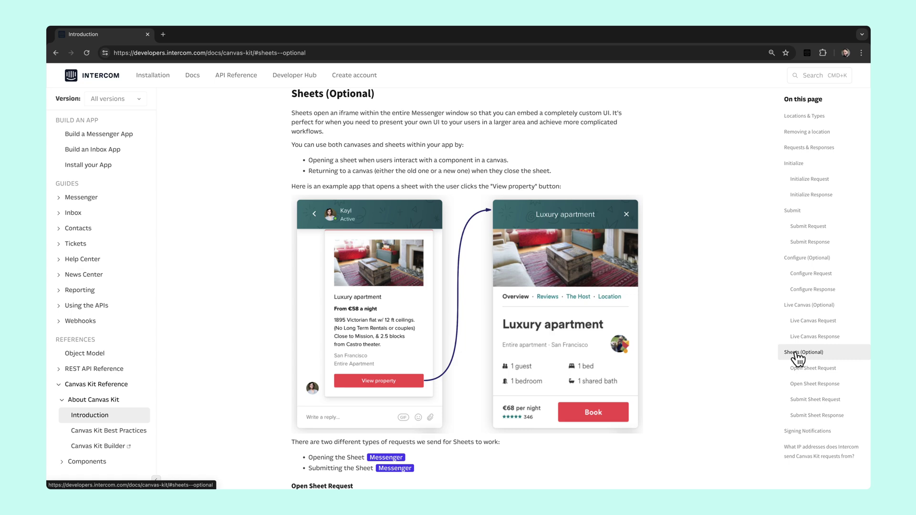
pyautogui.click(485, 353)
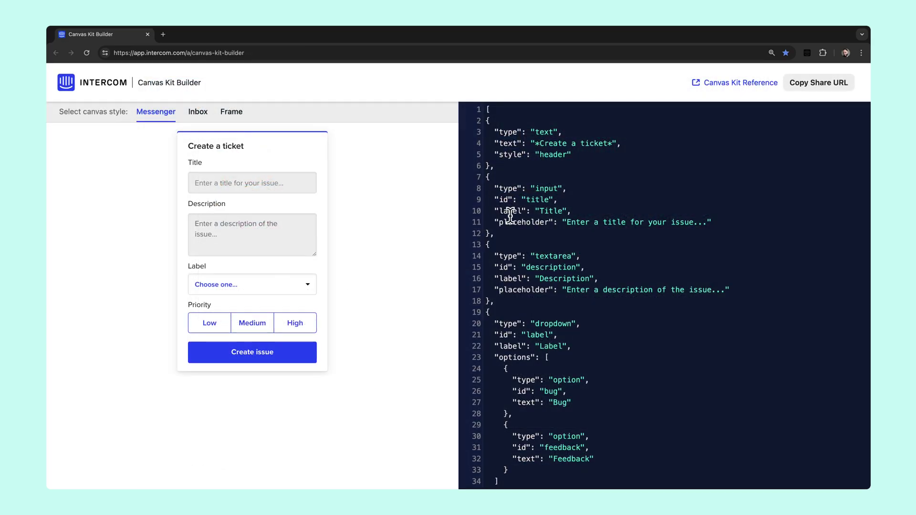
# Step: Replace 'ticket' and 'issue' with 'request' in the JSON, then preview the Inbox and Frame styles
pyautogui.doubleClick(594, 143)
pyautogui.write('request')
pyautogui.doubleClick(678, 222)
pyautogui.write('reque')
pyautogui.click(199, 117)
pyautogui.click(229, 119)
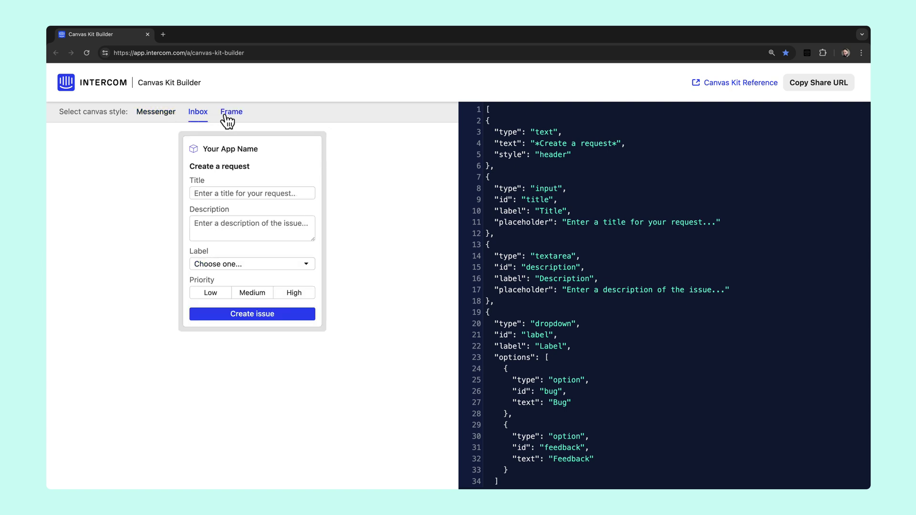